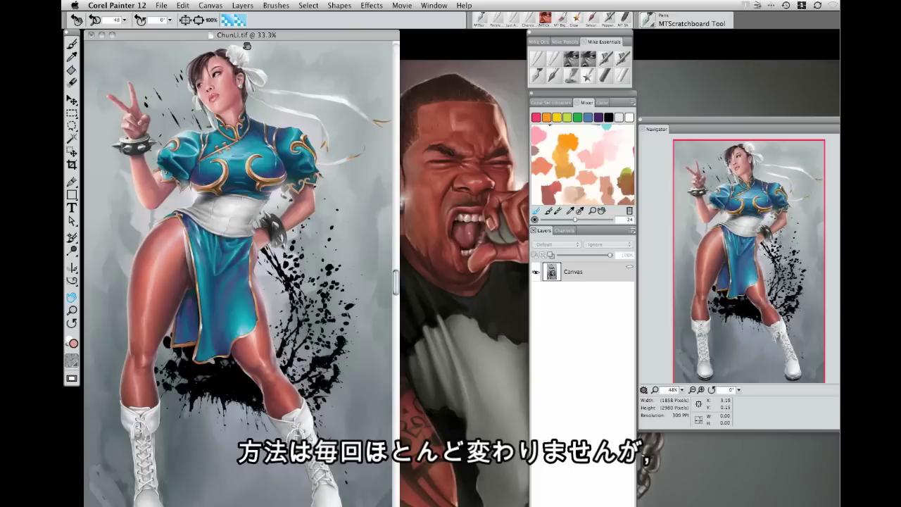
Step: Reposition the finished ChunLi.tif window and pan the painting up slightly
mouse_move(289, 38)
left_mouse_down()
mouse_move(289, 30)
mouse_move(288, 39)
left_mouse_up()
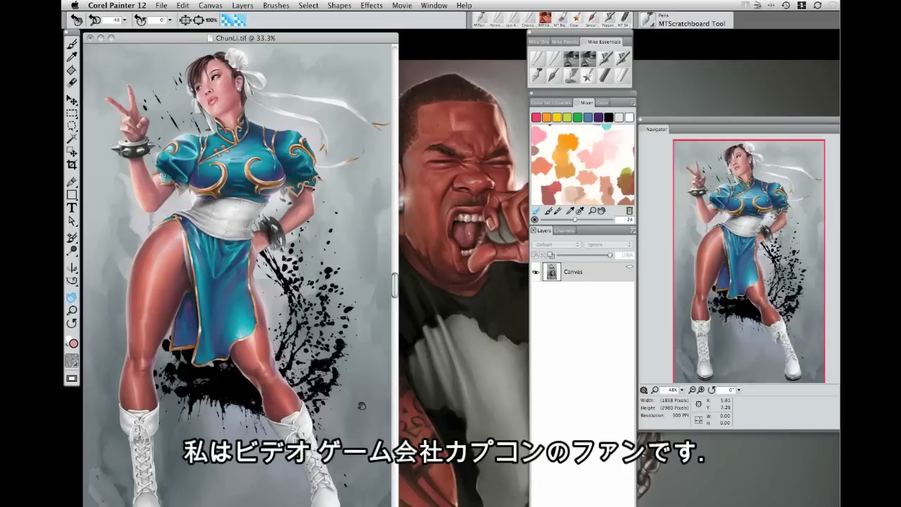
left_click_drag(361, 406, 362, 397)
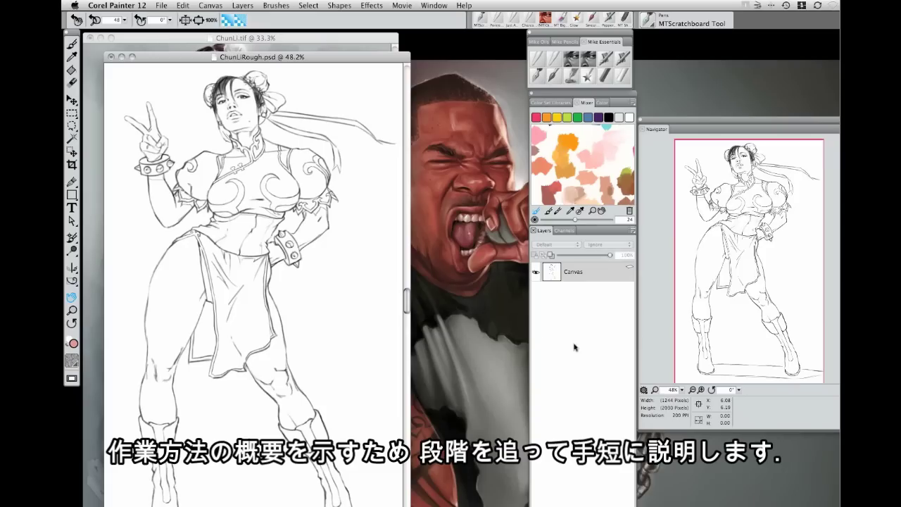
Step: Move the rough sketch window, show the Mike Pencils brush variants, and spread out all windows
left_click_drag(360, 60, 368, 48)
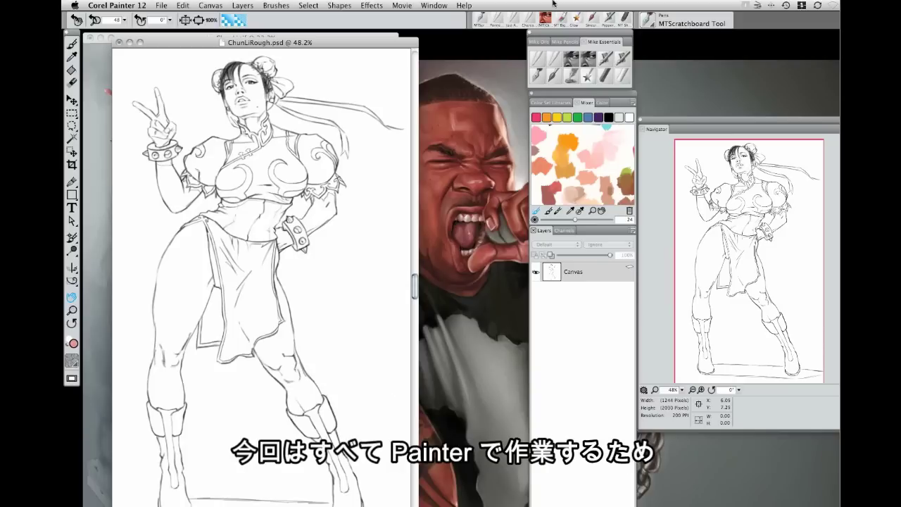
left_click(571, 42)
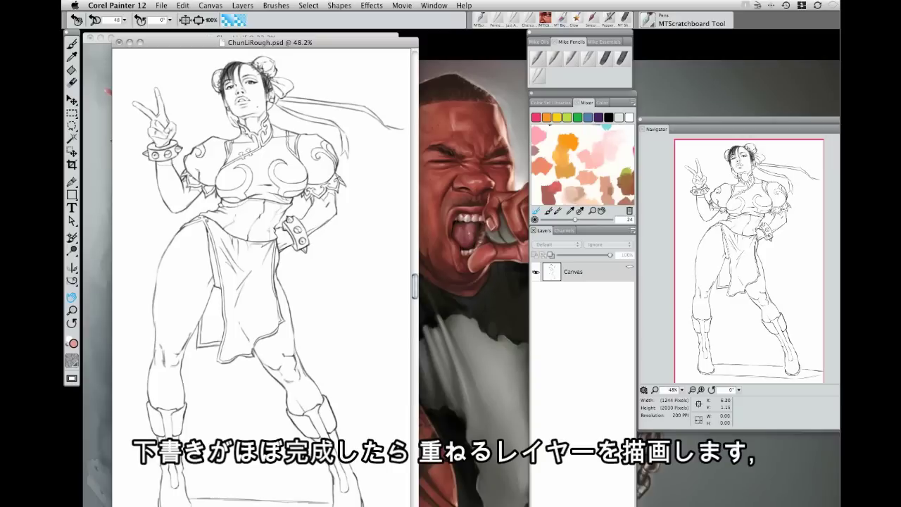
key("ctrl+Down")
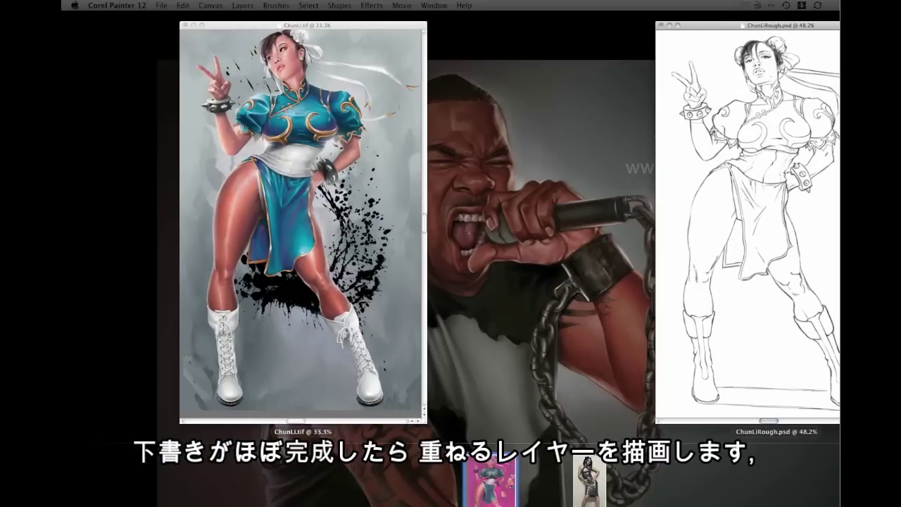
Step: Move the latexdress.jpg reference to the right and pan it, then return the rough sketch to front
left_click(594, 501)
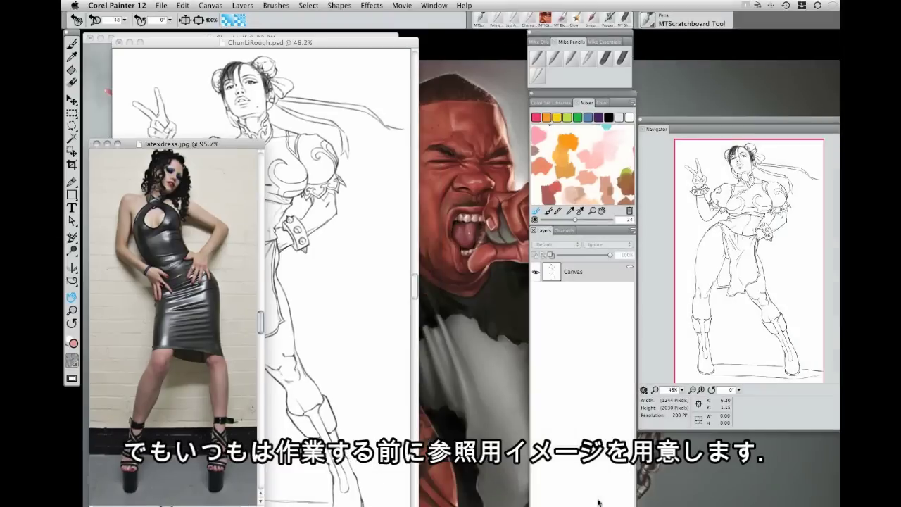
left_click_drag(238, 144, 493, 152)
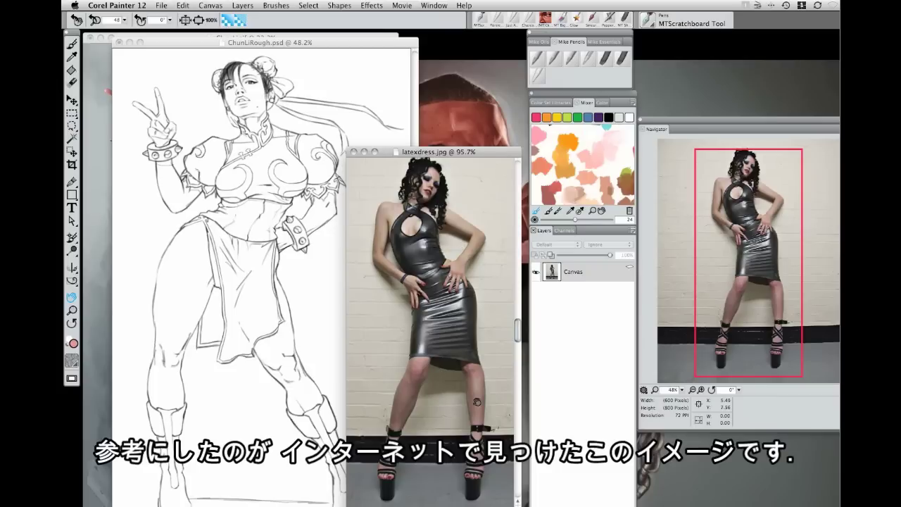
left_click_drag(455, 344, 463, 367)
left_click_drag(460, 155, 478, 125)
left_click(380, 121)
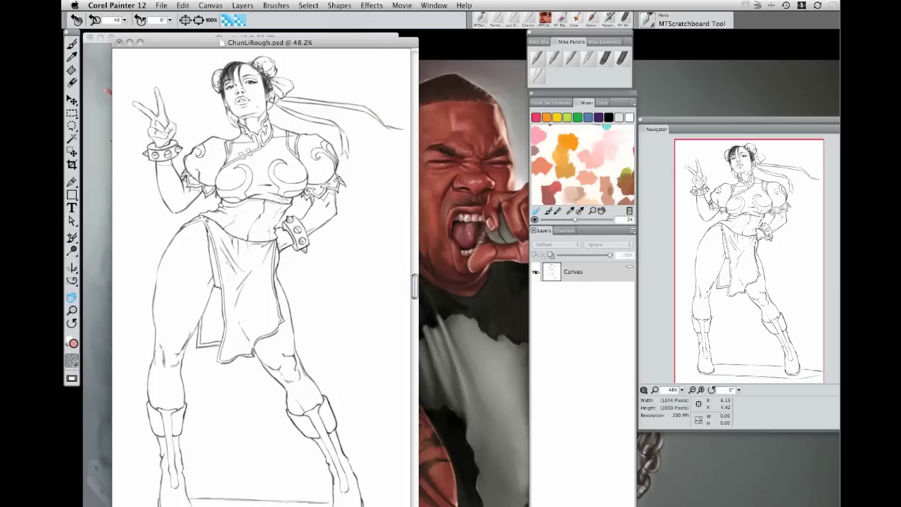
Step: Bring the magenta ChunLiworkingpaint.psd forward from Exposé and reposition its window
key("F10")
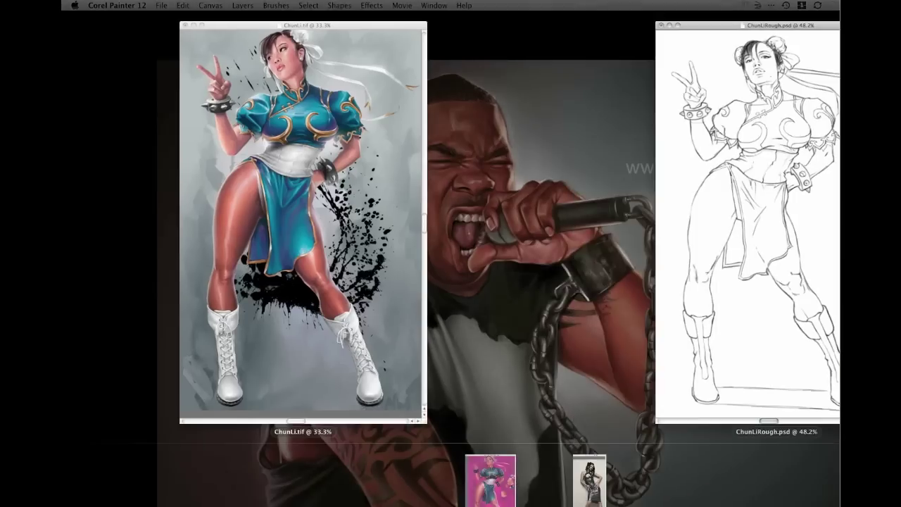
left_click(502, 493)
left_click_drag(420, 206, 351, 56)
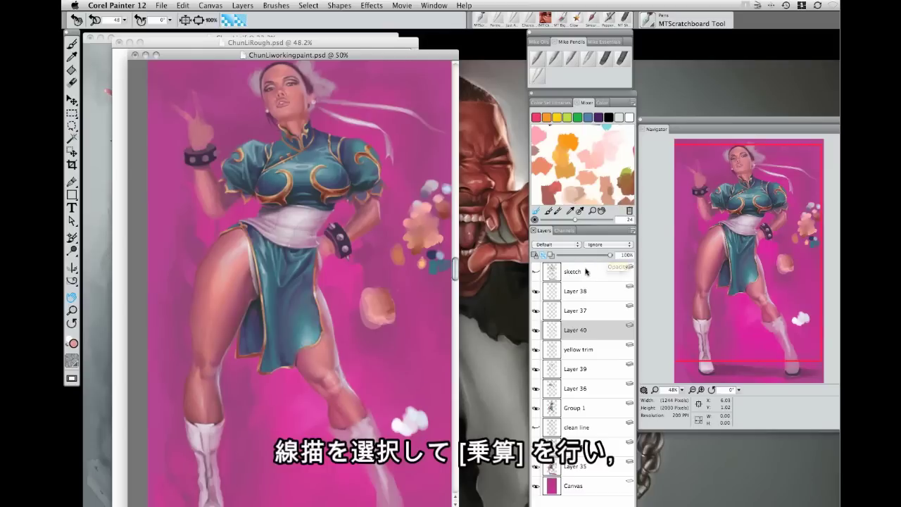
Step: Hide Canvas, Layer 35, Group 1, Layers 36–40 and yellow trim, leaving only clean line visible
left_click(536, 486)
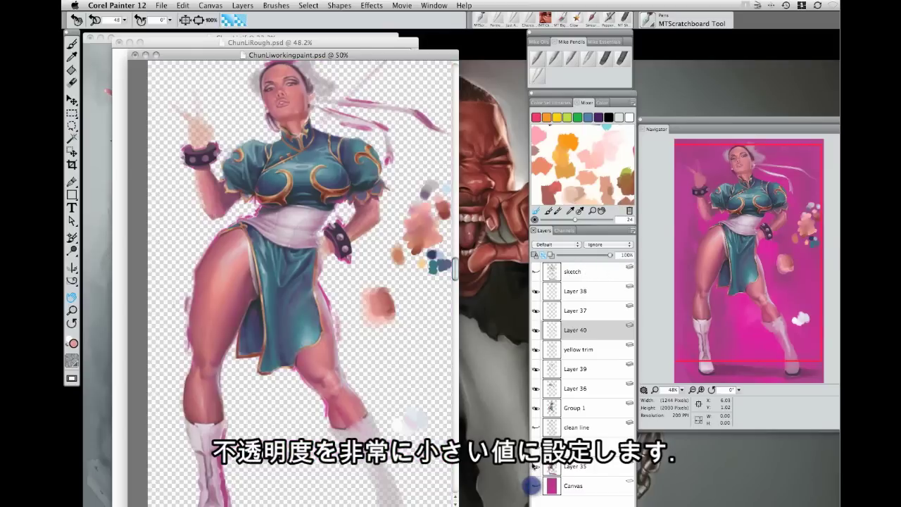
left_click(536, 466)
left_click(536, 409)
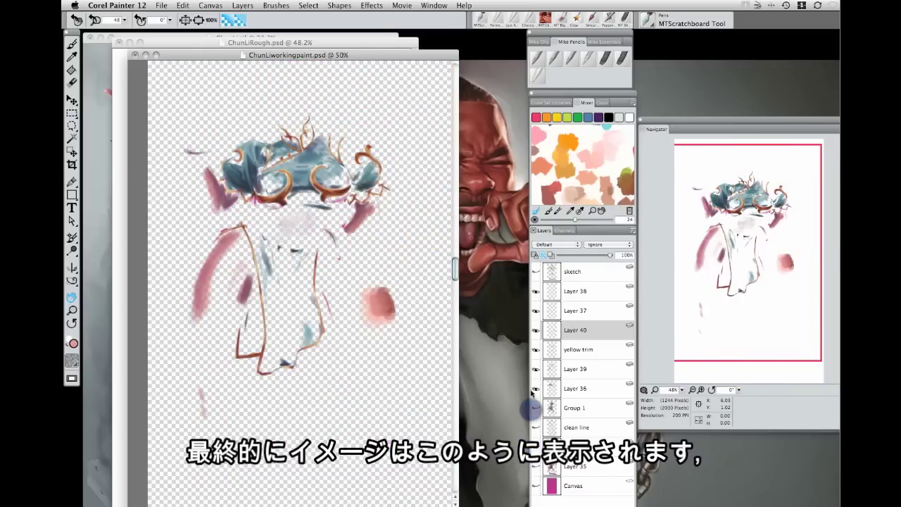
left_click(536, 389)
left_click(536, 369)
left_click(536, 349)
left_click(536, 329)
left_click(536, 310)
left_click(536, 291)
left_click(535, 427)
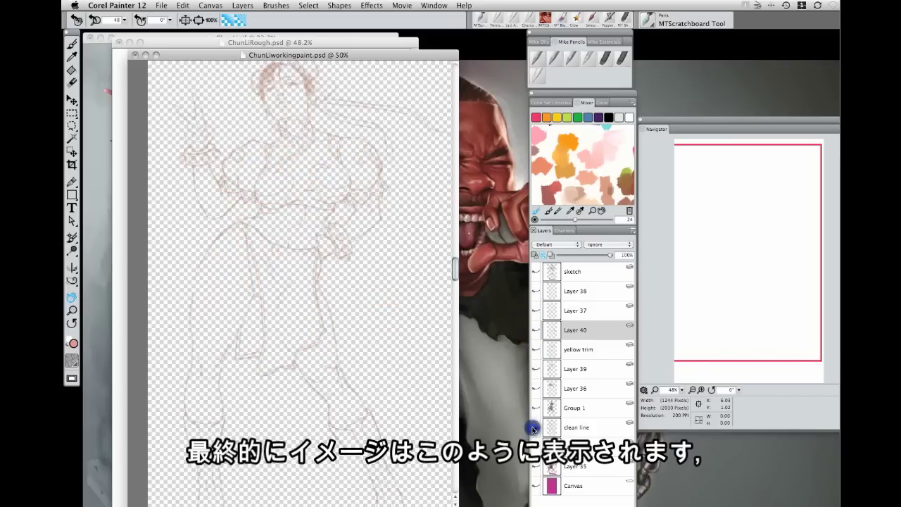
Step: Raise the clean line layer to 100% opacity, show the magenta Canvas, and widen the window
left_click(582, 434)
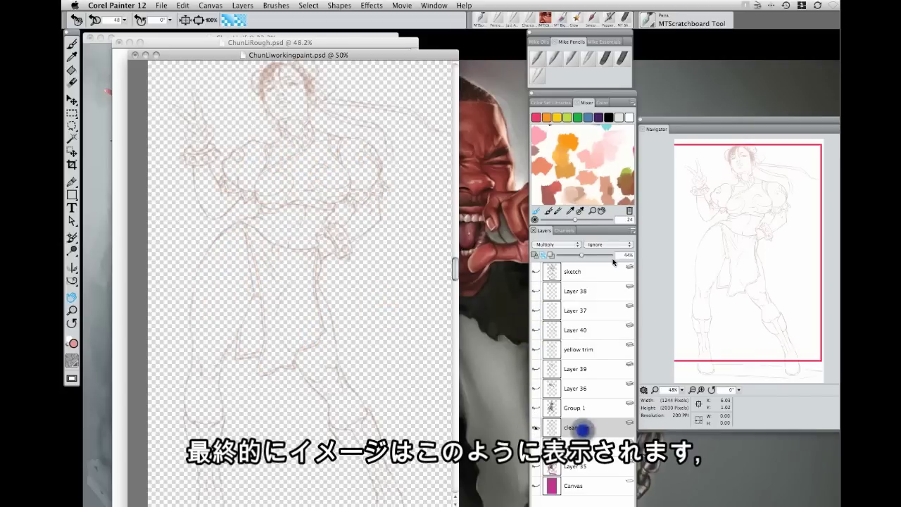
left_click_drag(598, 254, 629, 253)
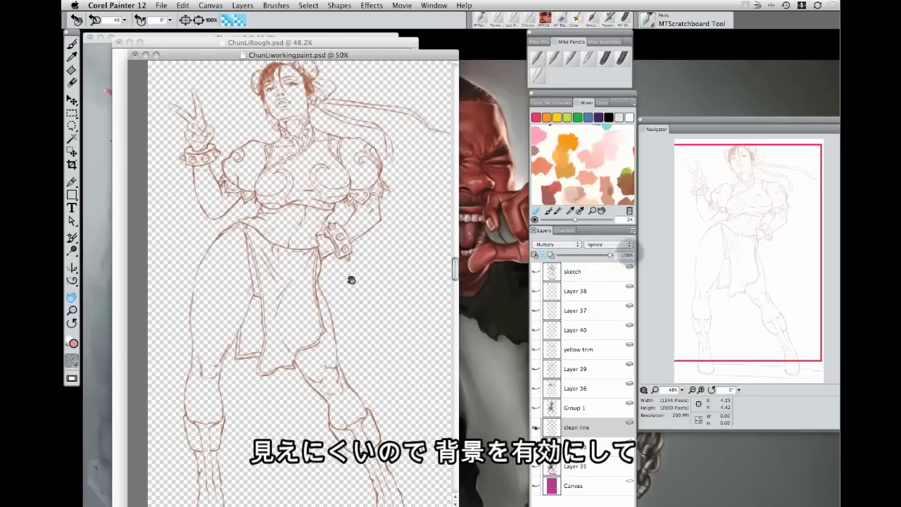
left_click(536, 485)
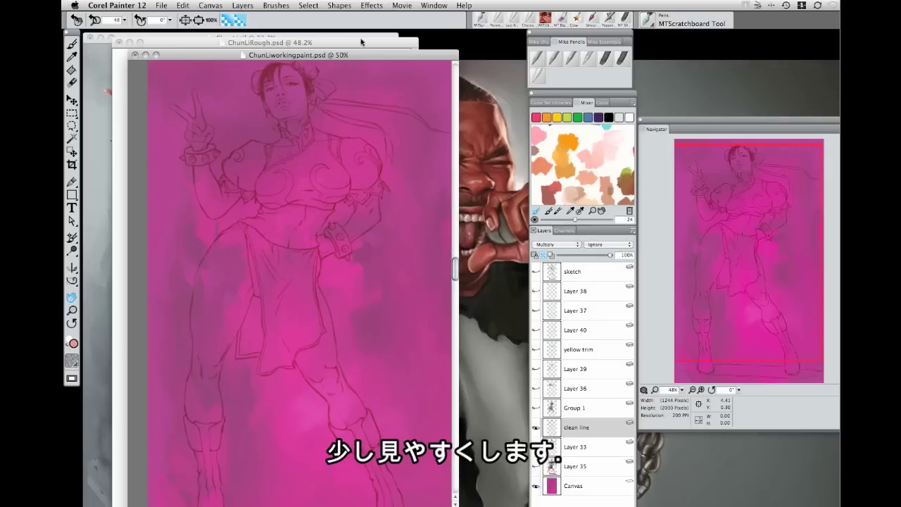
left_click_drag(381, 53, 367, 45)
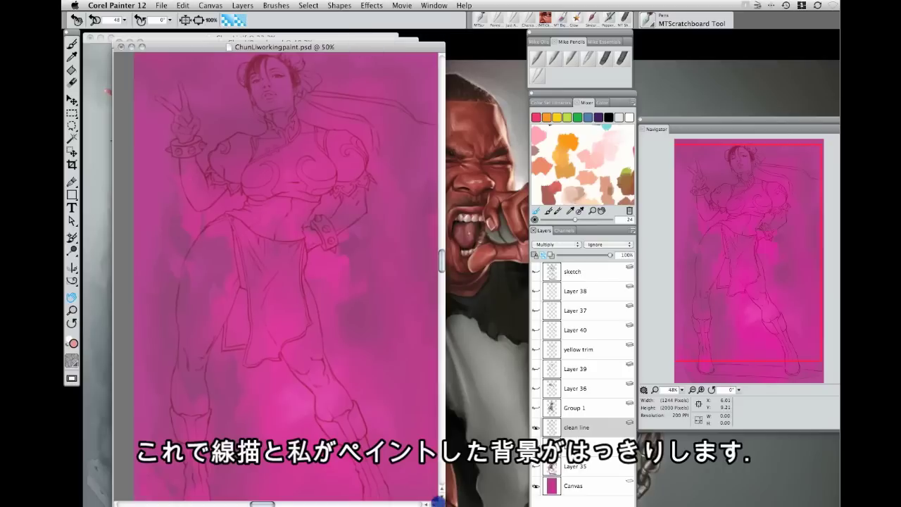
left_click_drag(440, 502, 527, 504)
left_click_drag(476, 411, 468, 418)
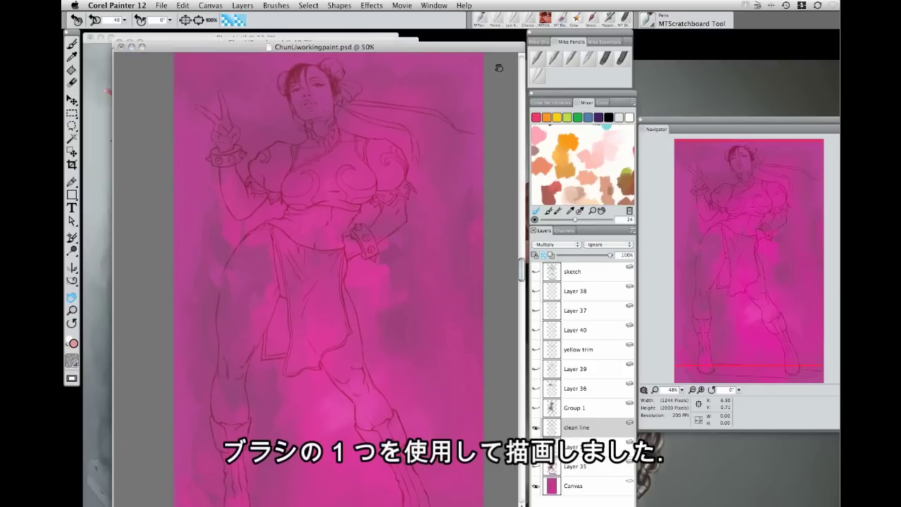
Step: Choose the Real 4H Hard Pencil, browse Essentials and Oils variants, and reveal Layer 35's colour painting
left_click(570, 63)
left_click(598, 41)
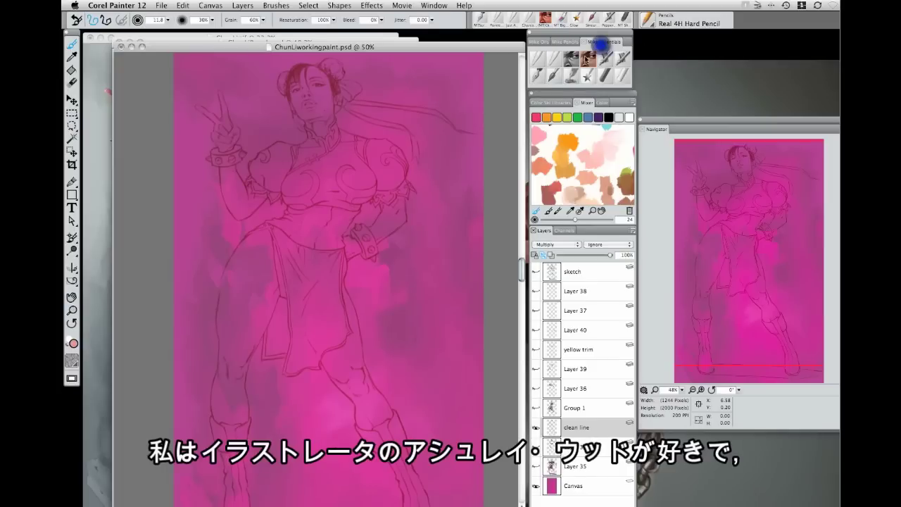
left_click(544, 41)
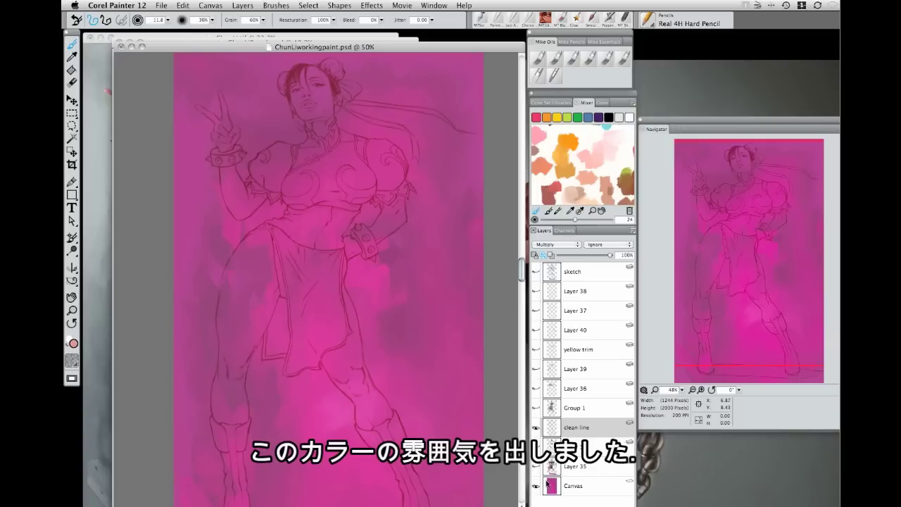
left_click(535, 465)
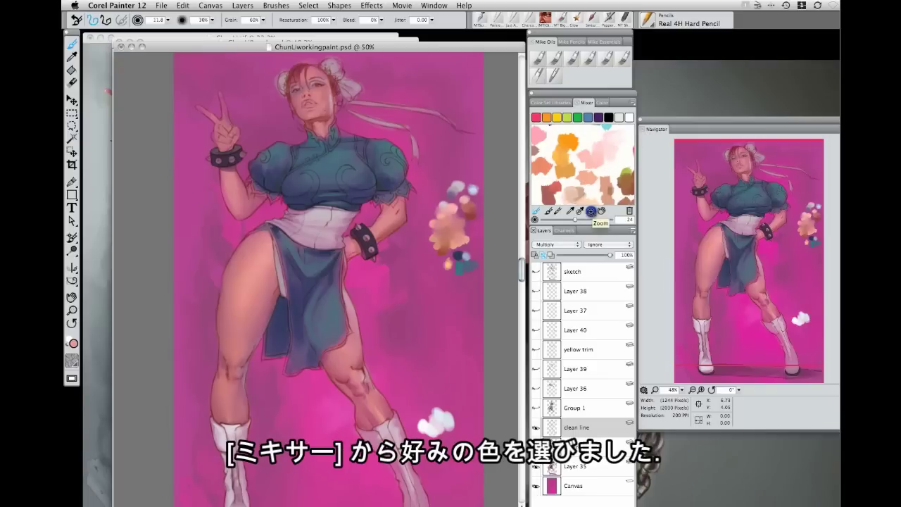
Step: Blend a blue into the mixing pad, then toggle the clean line and Group 1 layers to compare
mouse_move(586, 166)
left_mouse_down()
mouse_move(575, 185)
mouse_move(579, 123)
mouse_move(585, 154)
left_mouse_up()
left_click(601, 210)
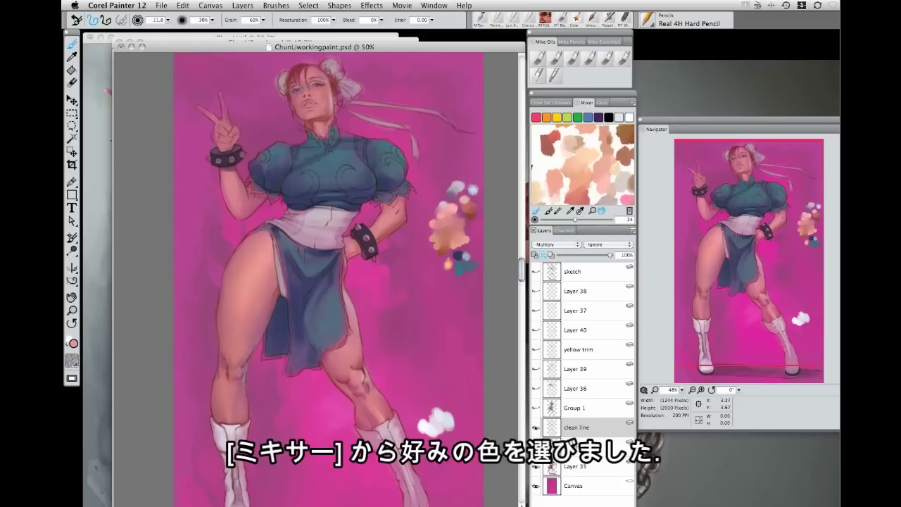
left_click(535, 428)
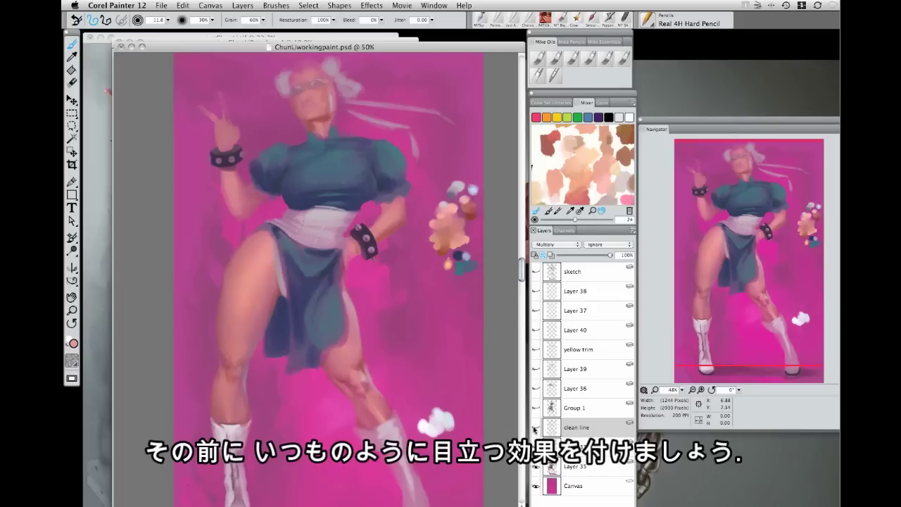
left_click(534, 427)
left_click(534, 408)
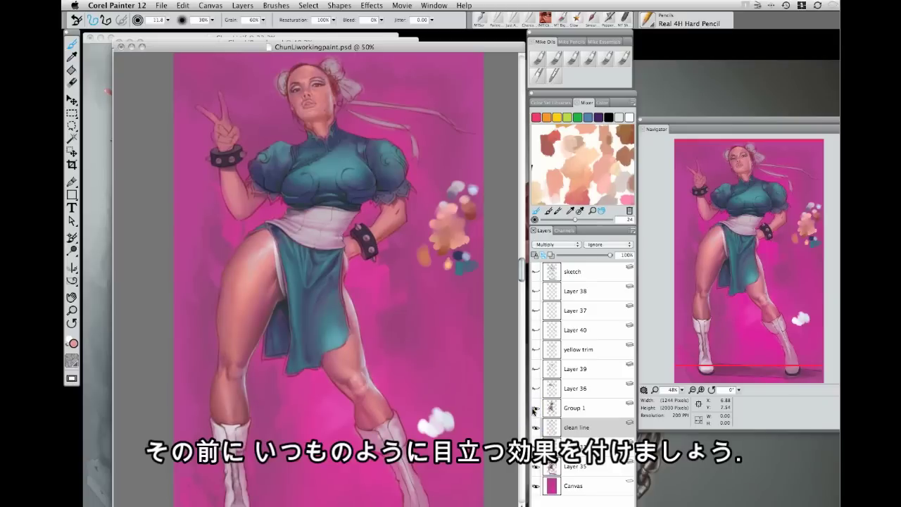
left_click(534, 410)
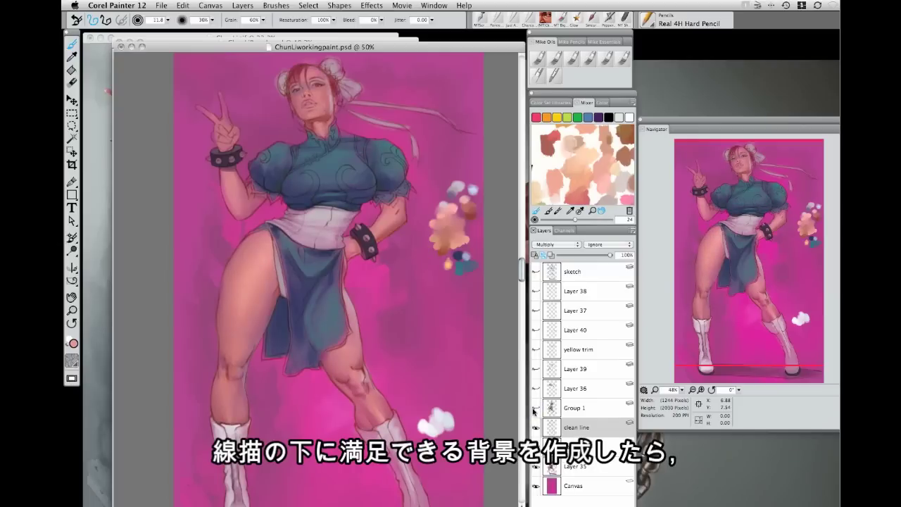
left_click(534, 409)
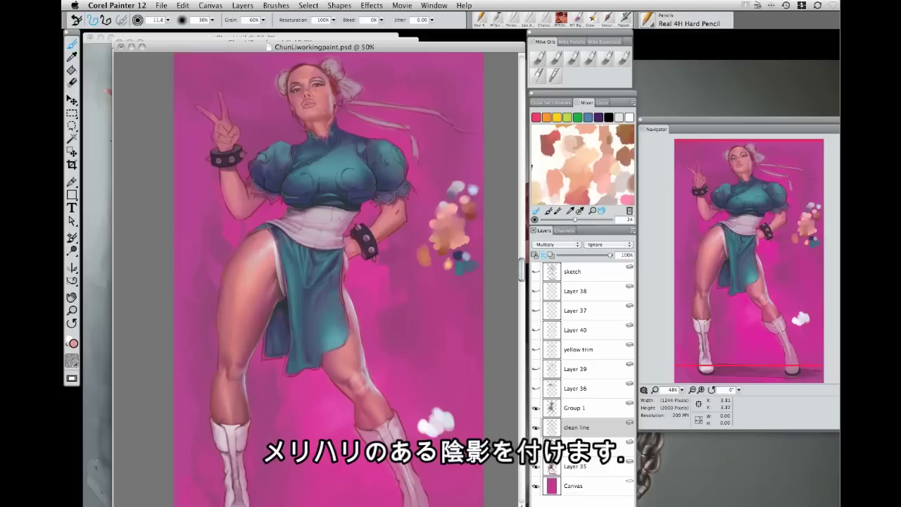
Step: Show Layer 36 and 39 shading, keep yellow trim hidden, and move the painting aside to reveal the sketch
left_click(536, 388)
left_click(535, 368)
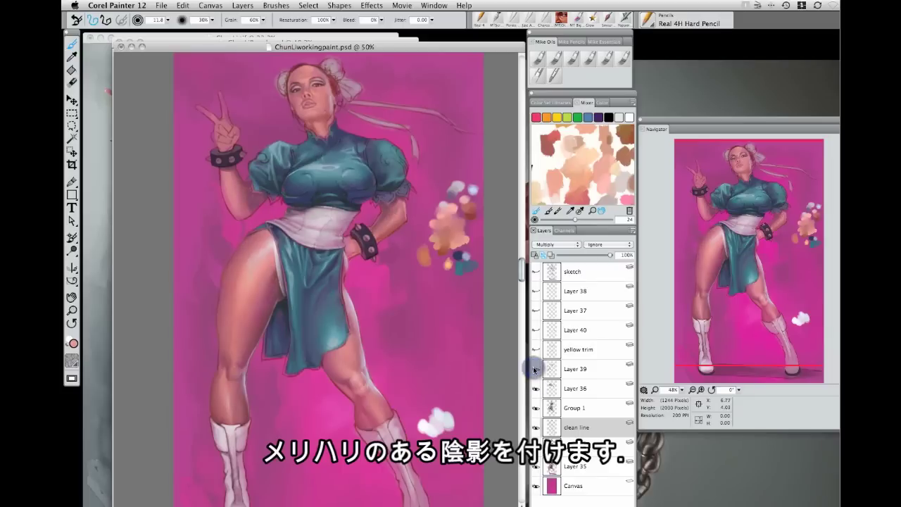
left_click(535, 350)
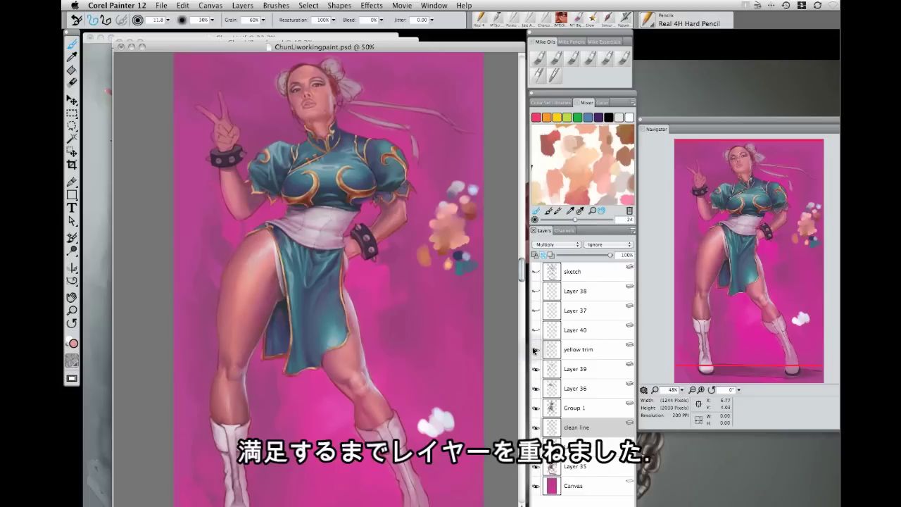
left_click(534, 350)
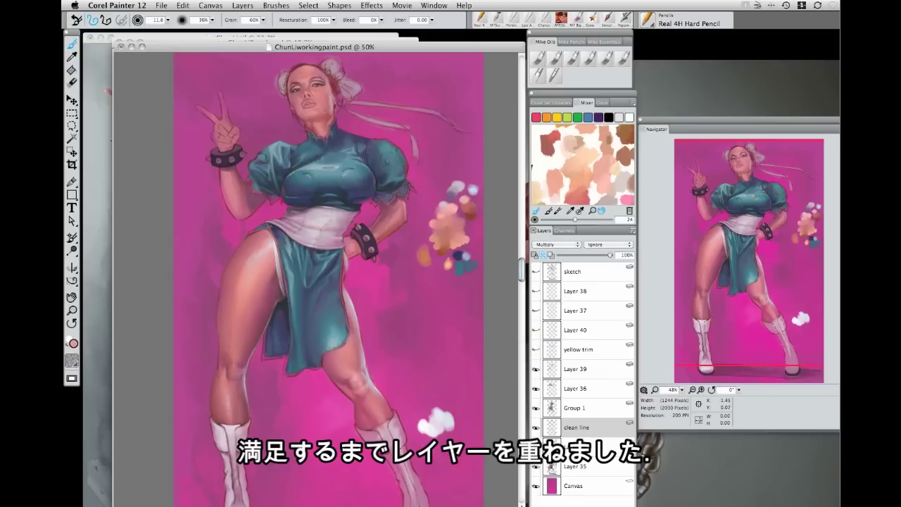
left_click_drag(238, 51, 402, 68)
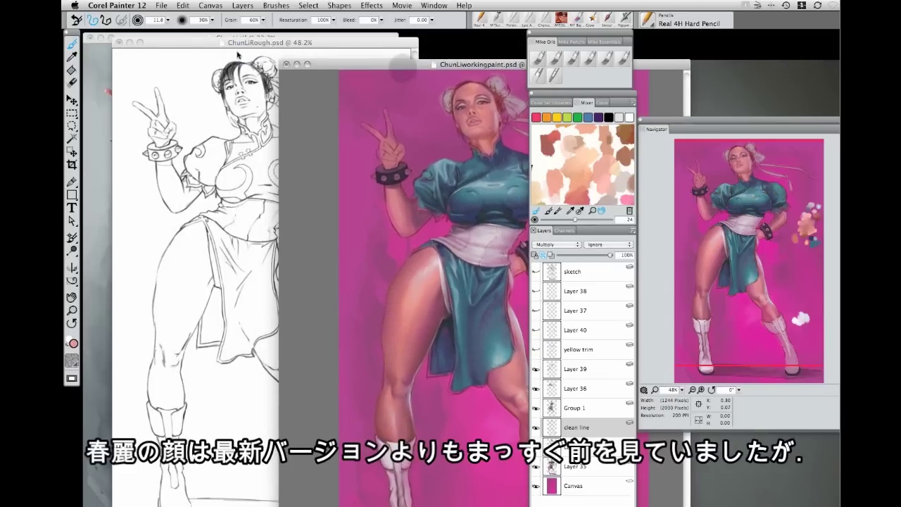
Step: Cycle the sketch, ChunLi.tif and working painting to the front, then reposition the working painting
left_click(207, 41)
left_click_drag(206, 42, 238, 54)
left_click(216, 40)
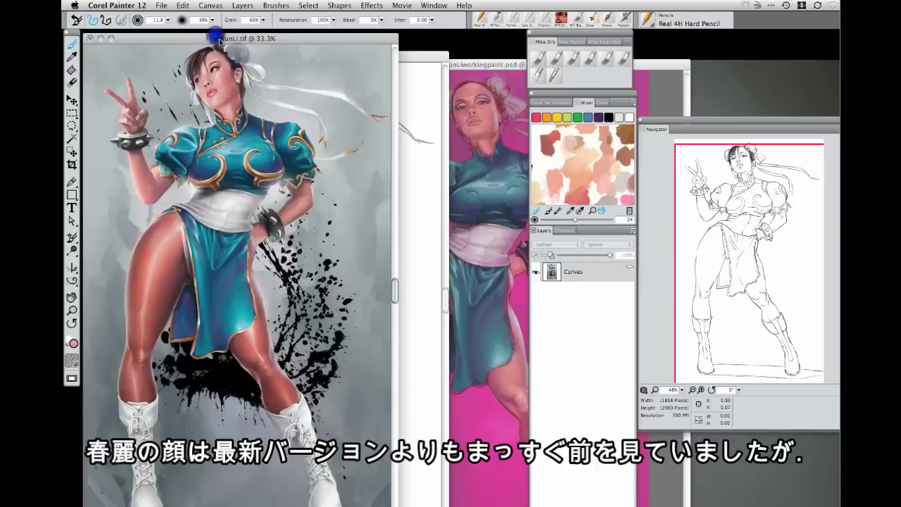
left_click(455, 68)
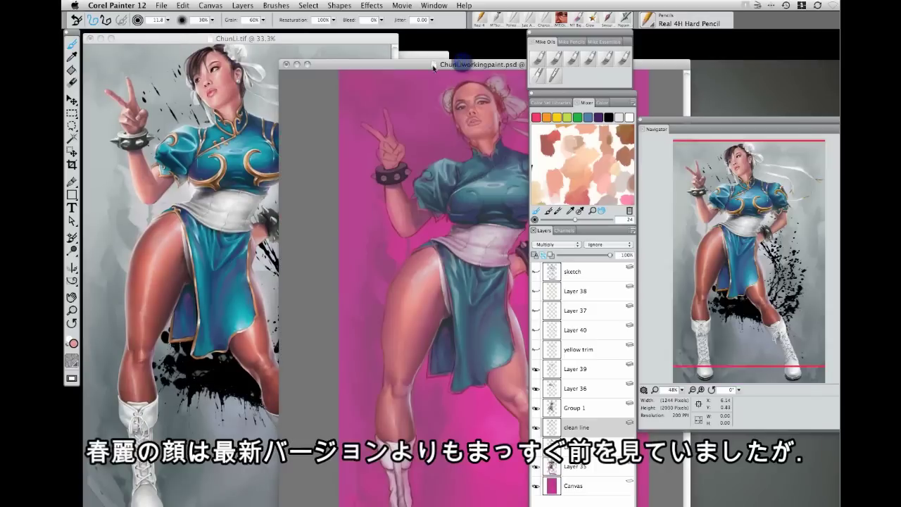
mouse_move(407, 62)
left_mouse_down()
mouse_move(427, 69)
mouse_move(363, 118)
mouse_move(278, 64)
mouse_move(271, 37)
left_mouse_up()
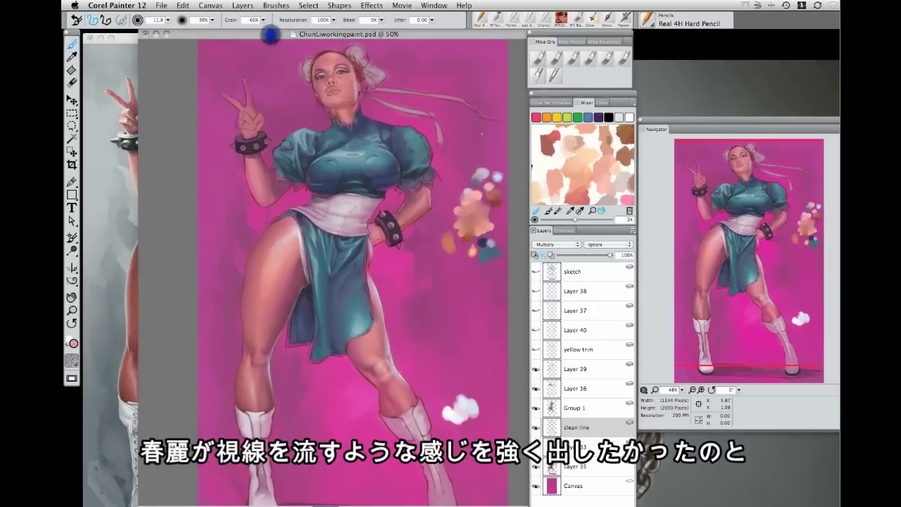
Step: Show the yellow trim and Layers 40, 37 and 38 so every paint layer is visible
left_click(535, 349)
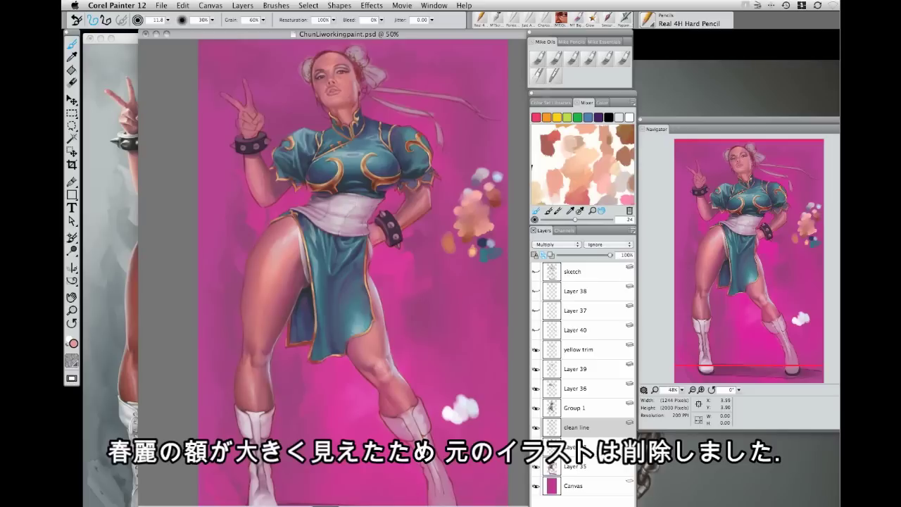
left_click(533, 329)
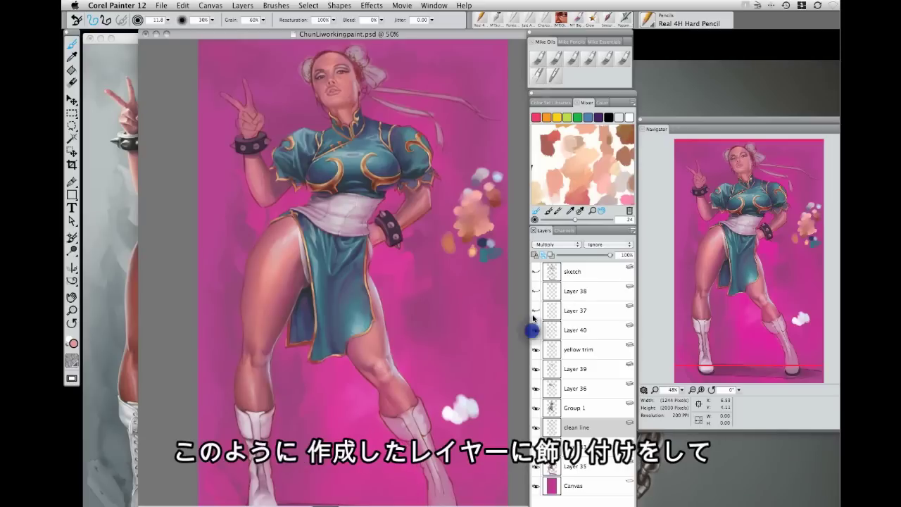
left_click(532, 310)
left_click(534, 290)
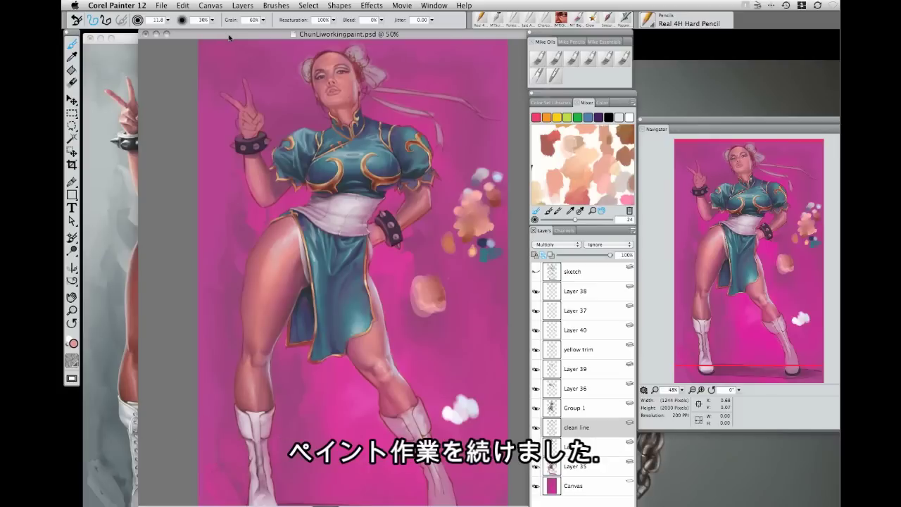
Step: Move the working painting down and right, and bring the finished ChunLi.tif to the front
left_click_drag(203, 35, 286, 104)
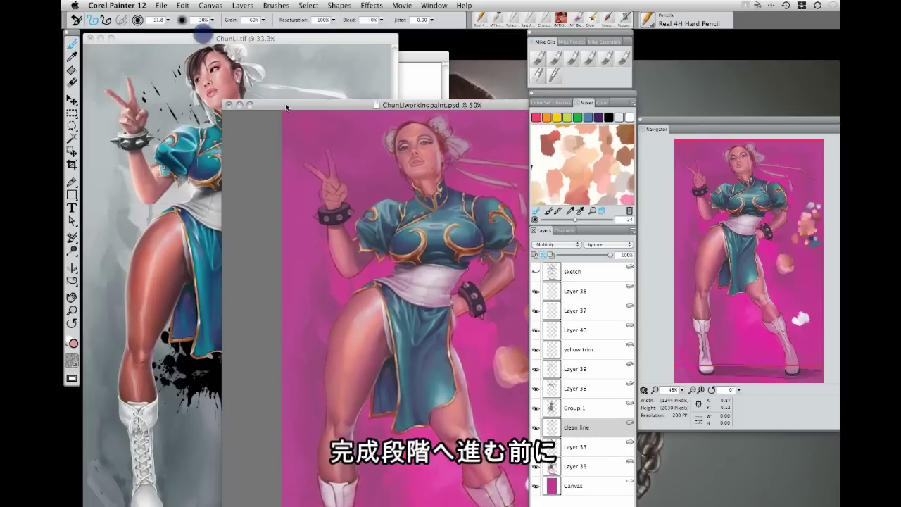
left_click(267, 45)
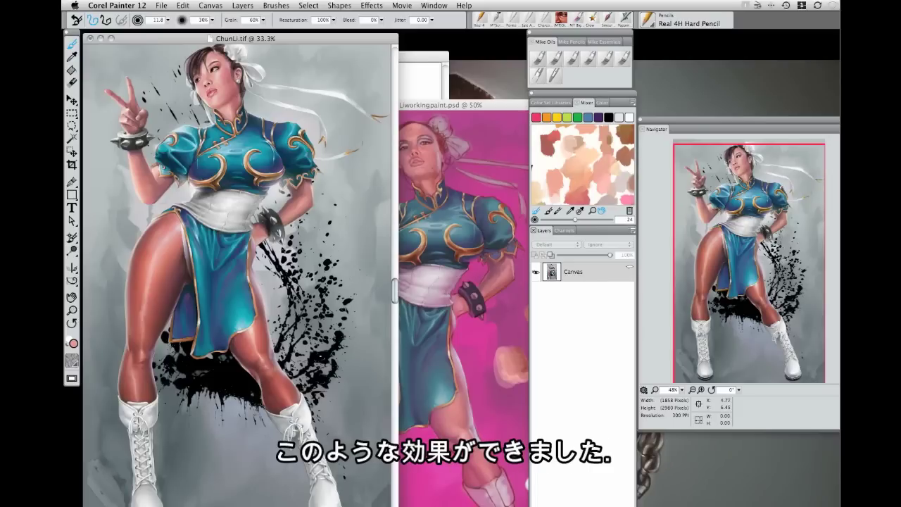
Step: Zoom in four steps on Chun-Li's face, pan to the head, then zoom out once to show face and chest
left_click(278, 211, "super")
left_click(278, 211, "super")
left_click(278, 211, "super")
left_click(278, 211, "super")
scroll(278, 212, "up", 5)
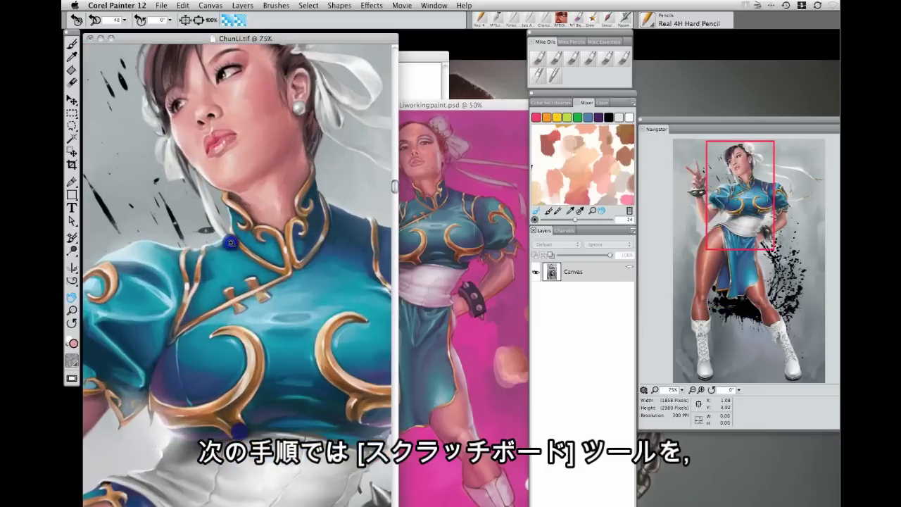
left_click_drag(269, 178, 255, 244)
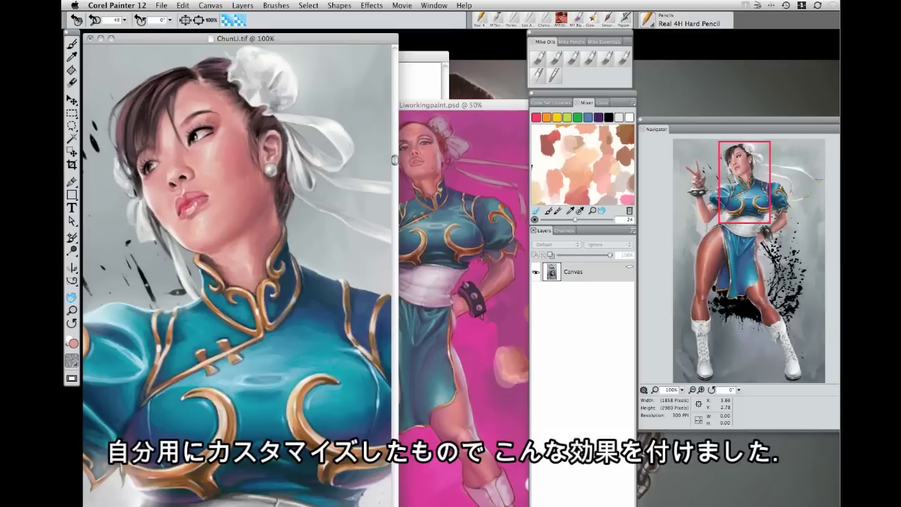
key("super+minus")
left_click_drag(352, 407, 344, 352)
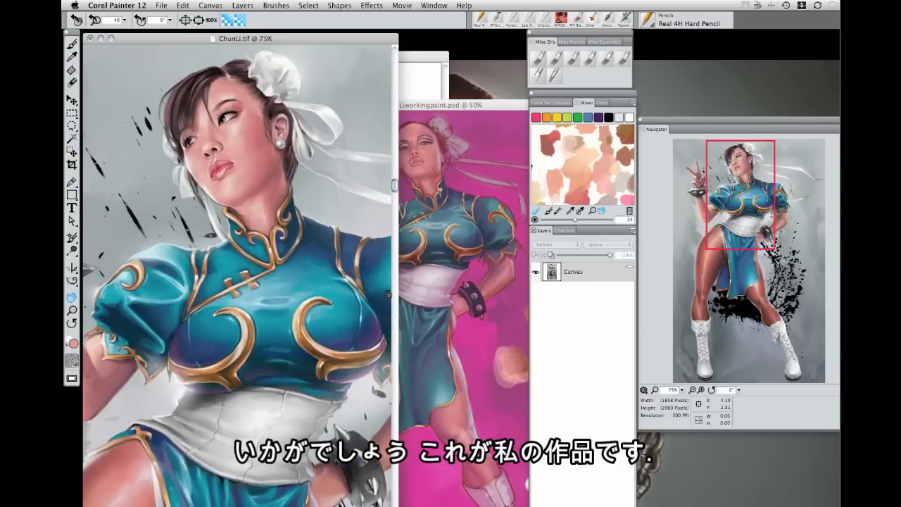